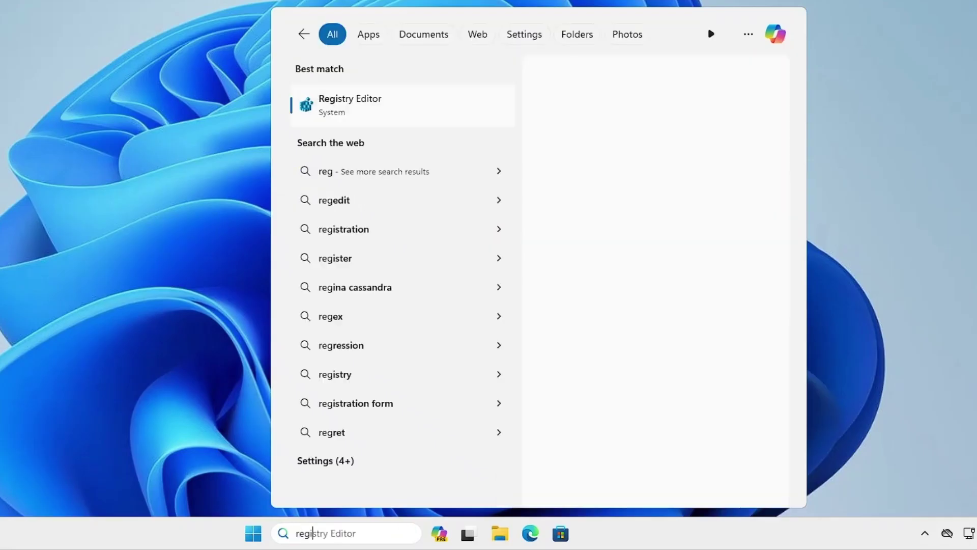
pyautogui.write('istry')
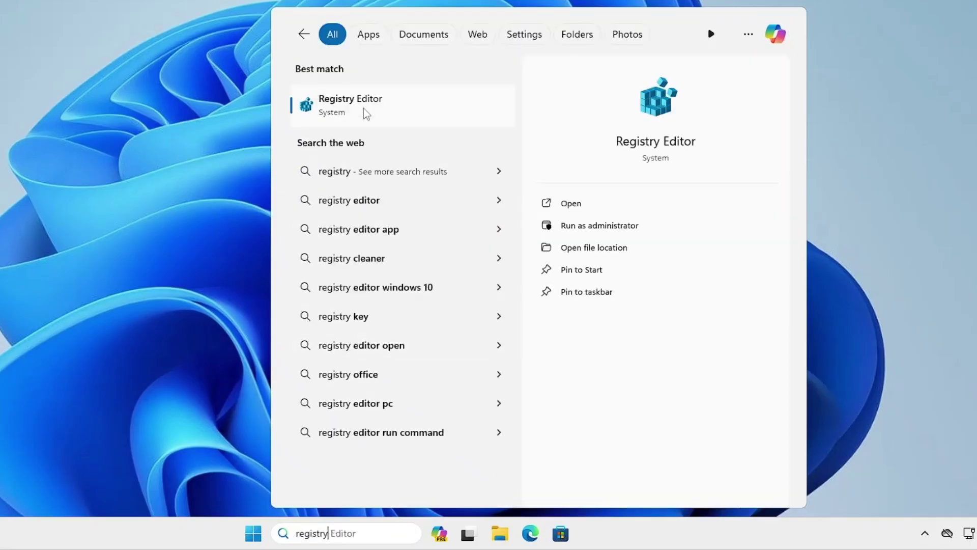
# Step: Launch Registry Editor from the 'registry' search results and approve the UAC prompt
pyautogui.click(365, 113)
pyautogui.click(336, 277)
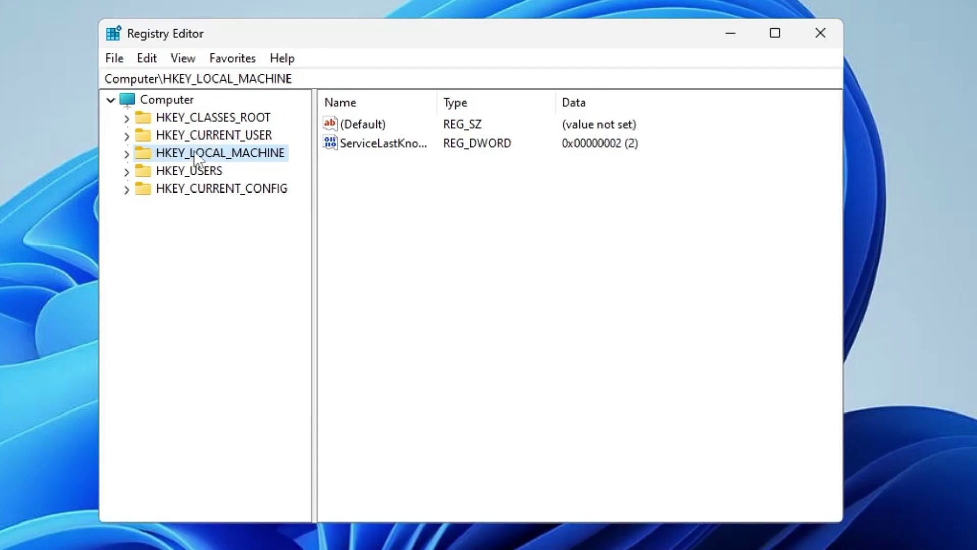
# Step: Drill down HKEY_LOCAL_MACHINE > SOFTWARE > Microsoft > Windows > CurrentVersion to the Explorer key
pyautogui.doubleClick(197, 157)
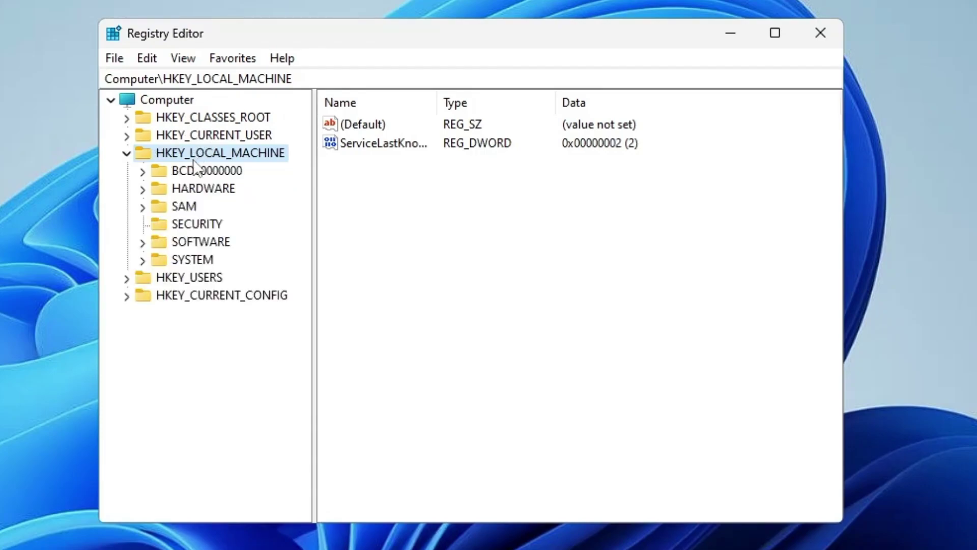
pyautogui.click(200, 241)
pyautogui.doubleClick(200, 241)
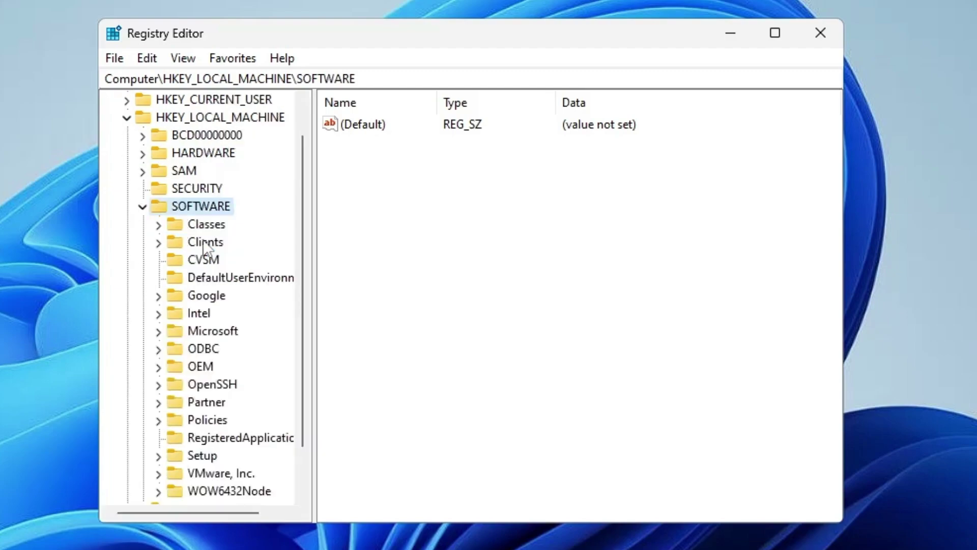
pyautogui.click(208, 331)
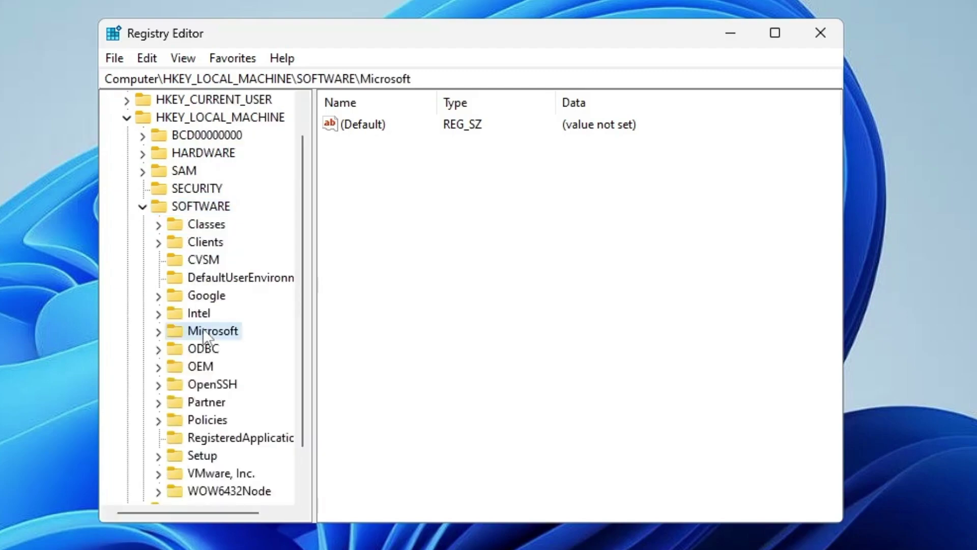
pyautogui.doubleClick(208, 332)
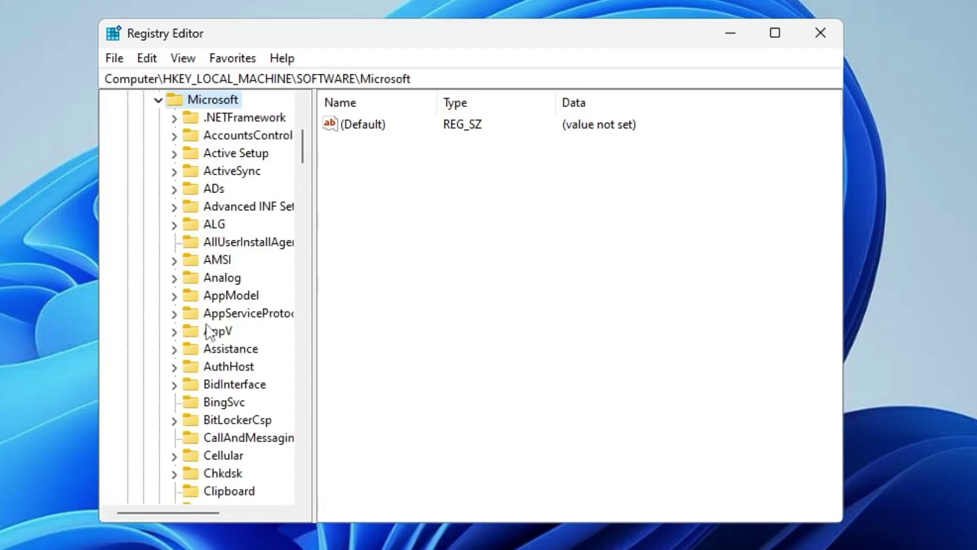
pyautogui.click(223, 277)
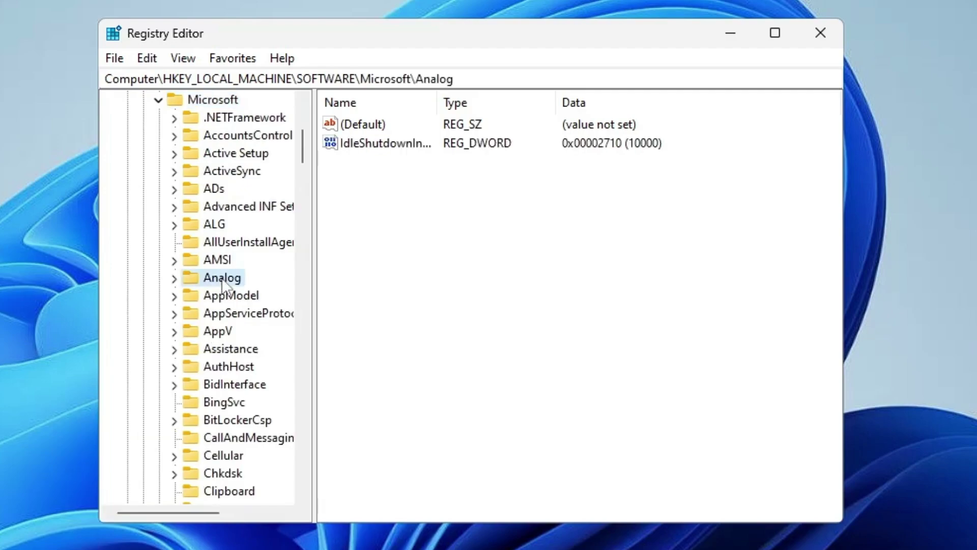
pyautogui.press('w')
pyautogui.scroll(-3, 271, 305)
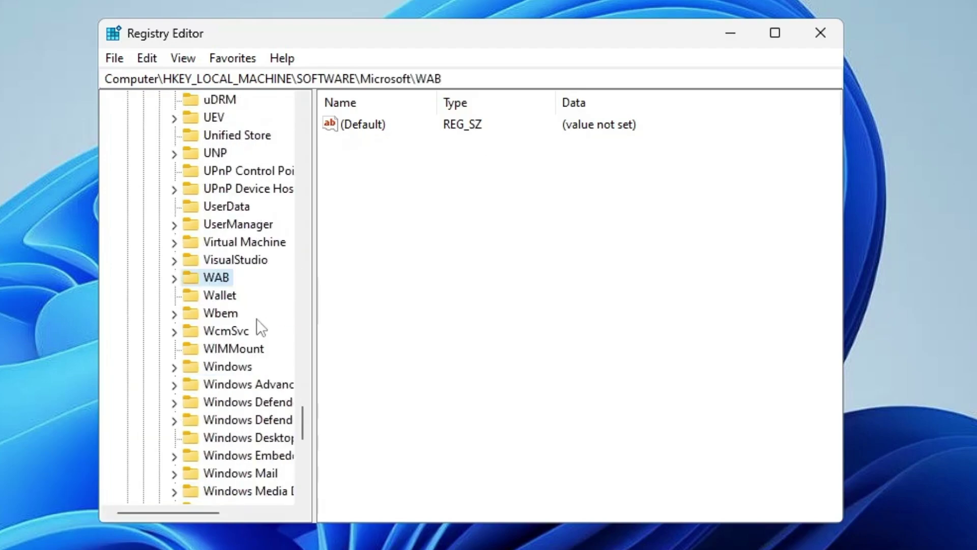
pyautogui.scroll(-1, 257, 318)
pyautogui.click(236, 315)
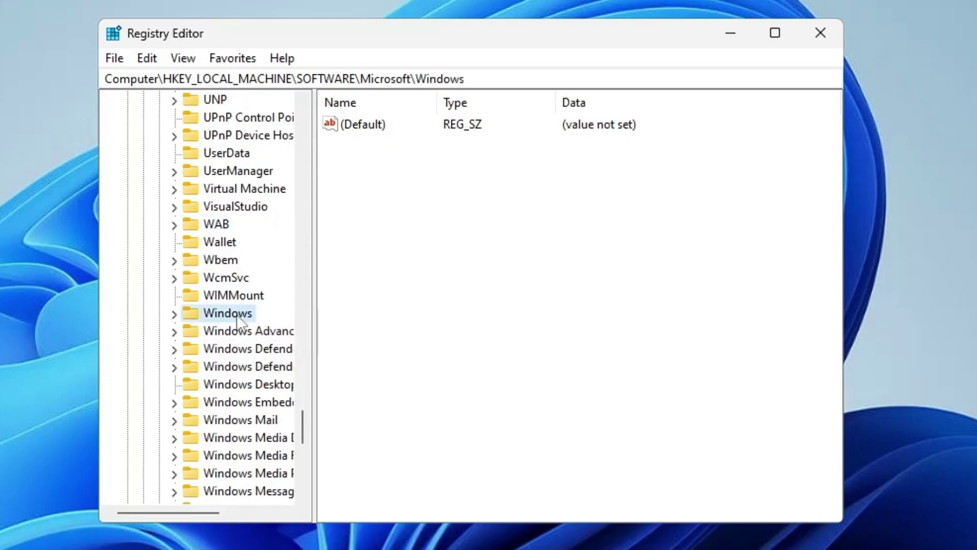
pyautogui.doubleClick(235, 314)
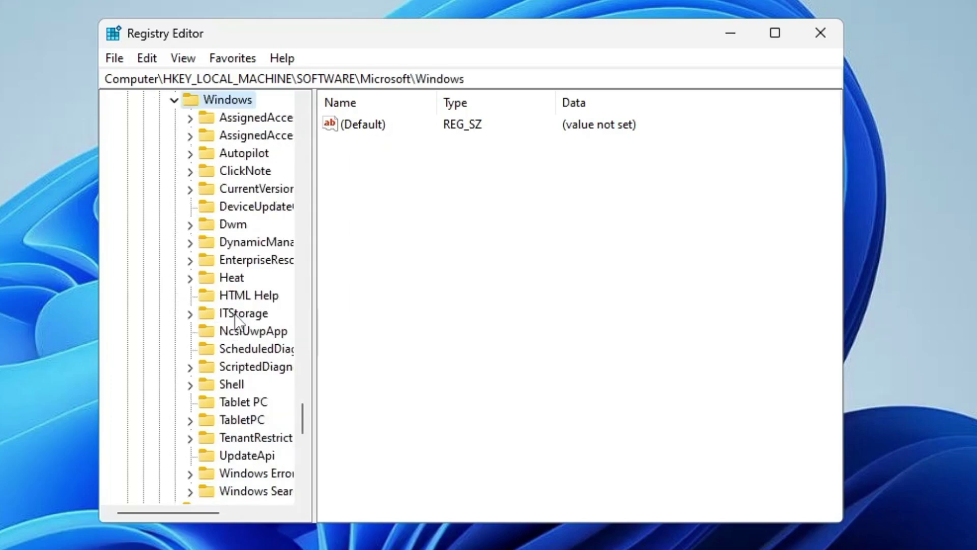
pyautogui.moveTo(192, 515); pyautogui.dragTo(215, 516)
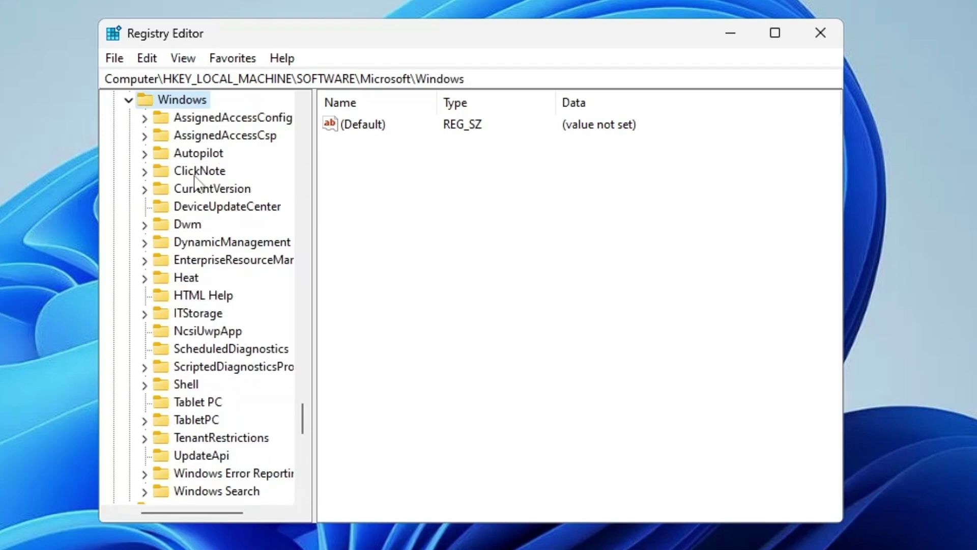
pyautogui.click(204, 191)
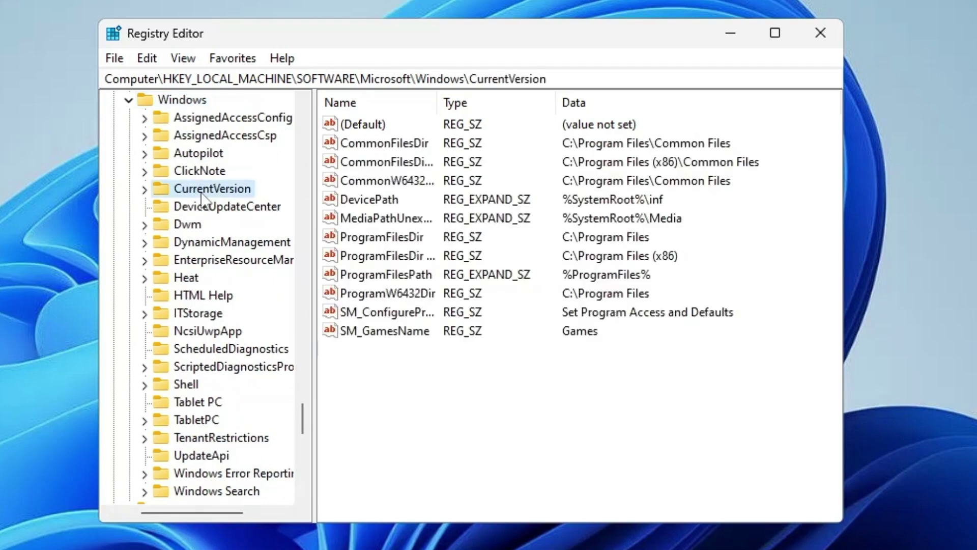
pyautogui.doubleClick(204, 191)
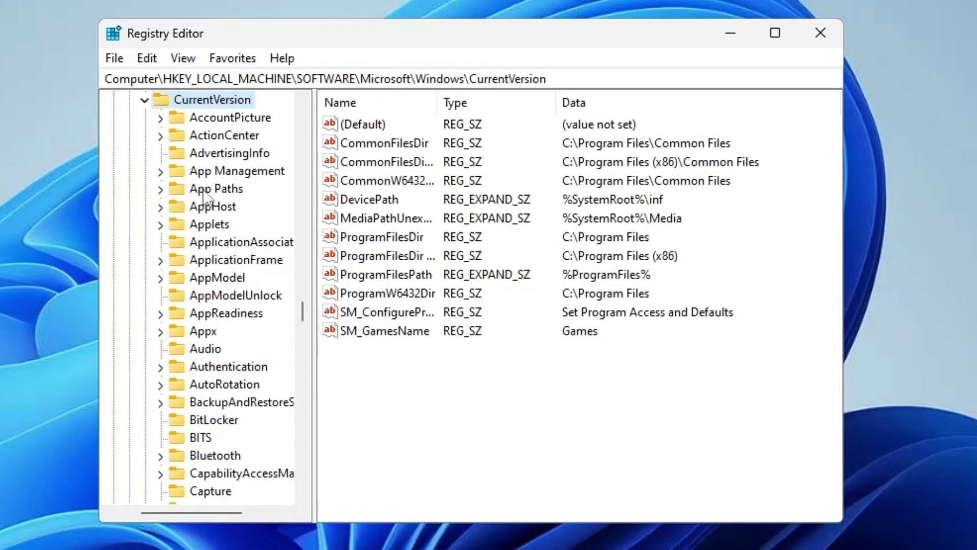
pyautogui.click(230, 243)
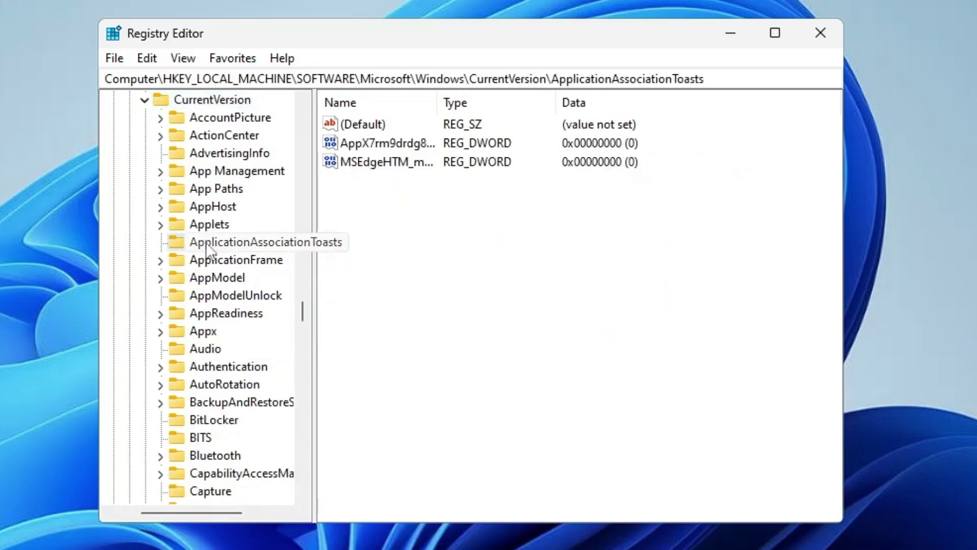
pyautogui.write('ex')
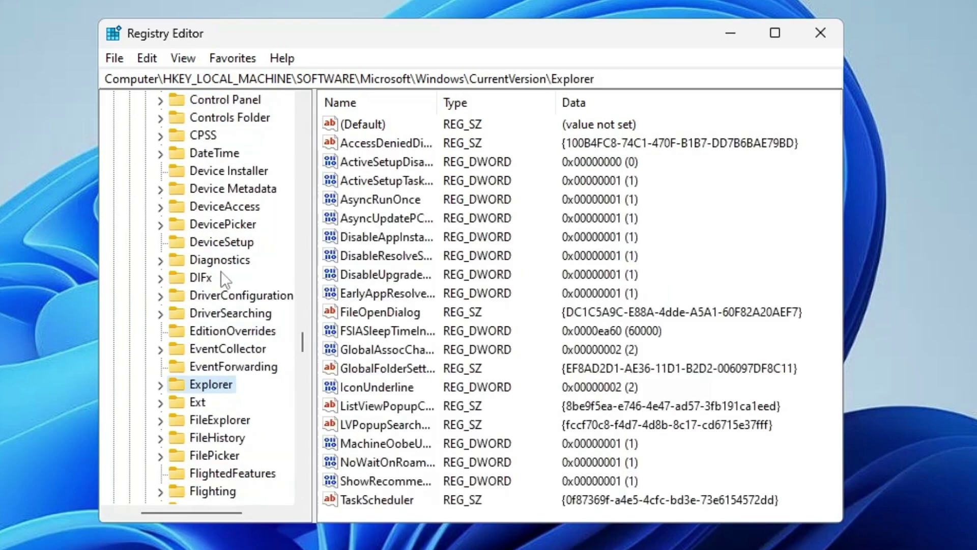
pyautogui.scroll(-1, 221, 271)
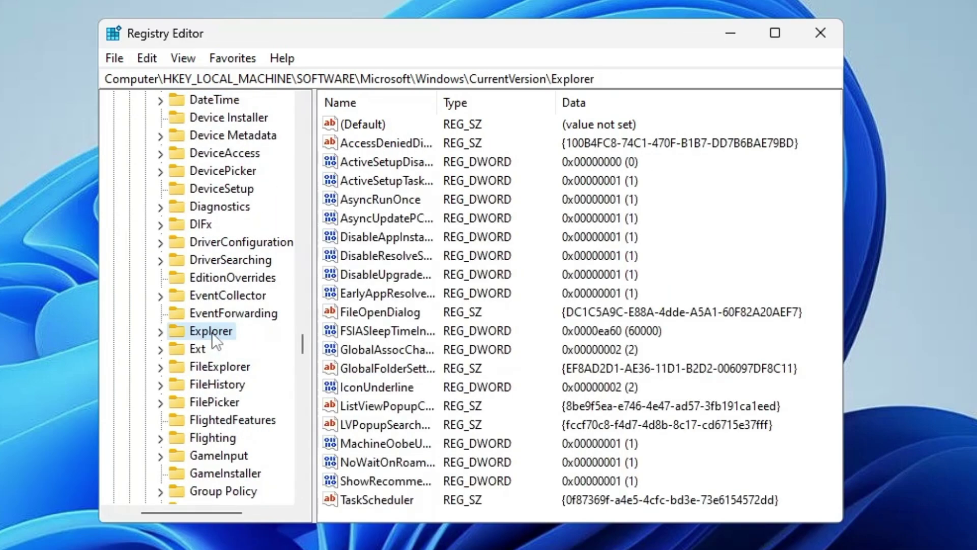
# Step: Create a new key under Explorer, name it 'Shell Icons', and open it
pyautogui.rightClick(212, 330)
pyautogui.moveTo(275, 370)
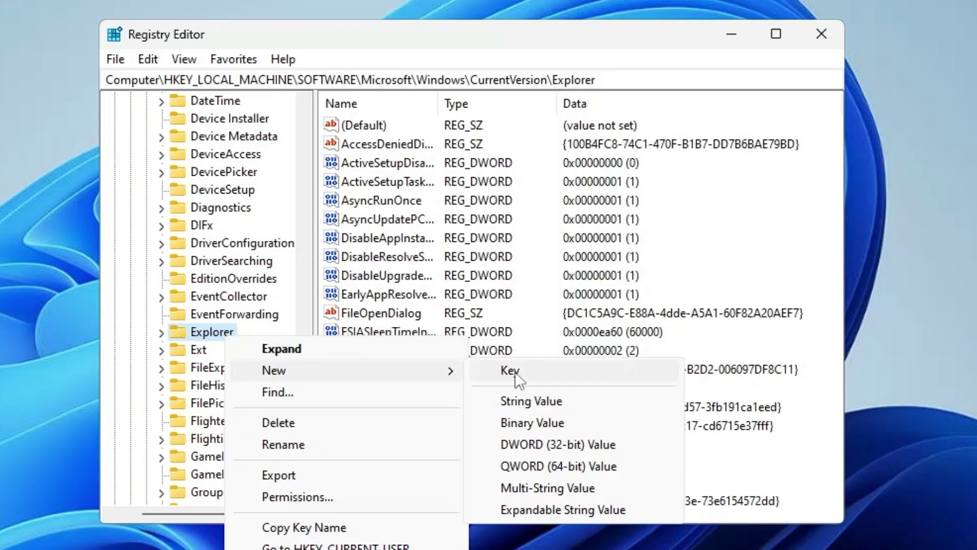
pyautogui.click(497, 366)
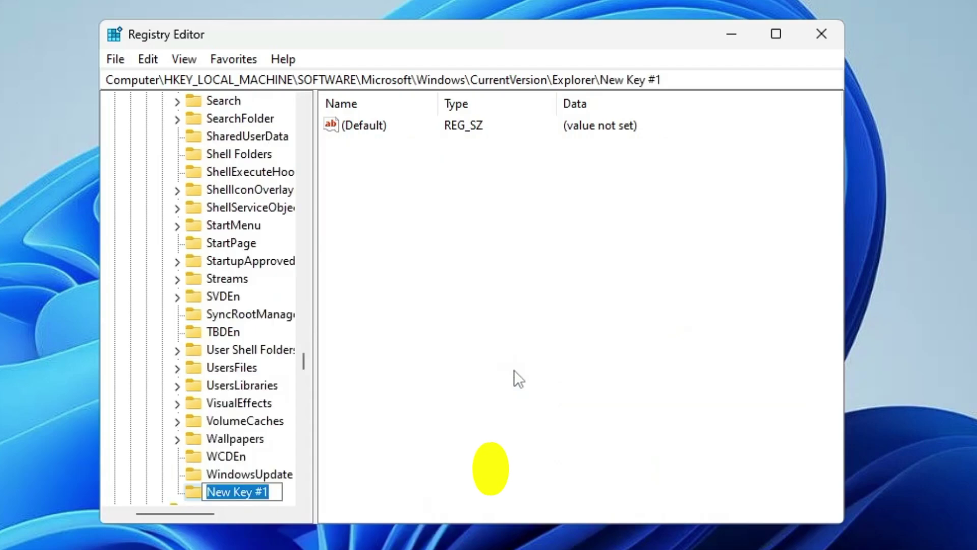
pyautogui.write('Shell')
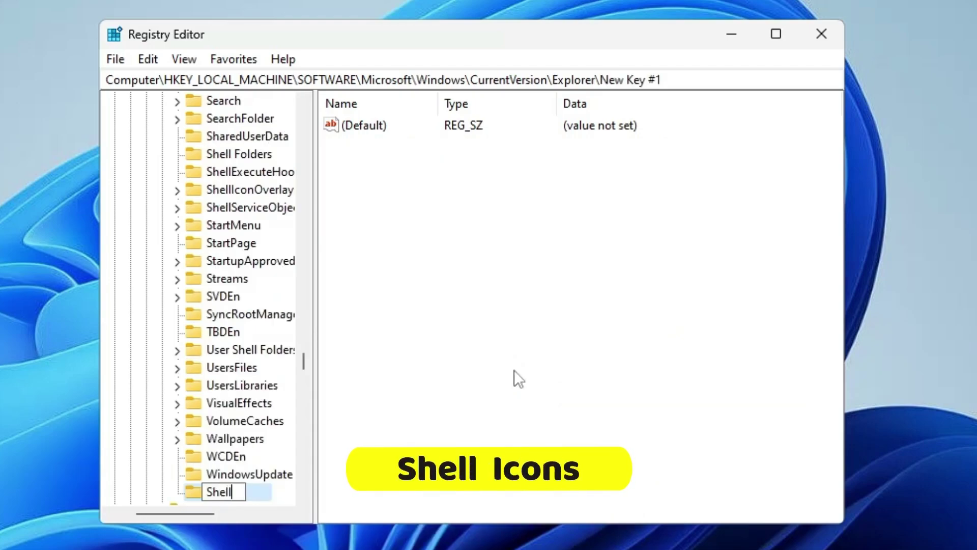
pyautogui.write(' Ci')
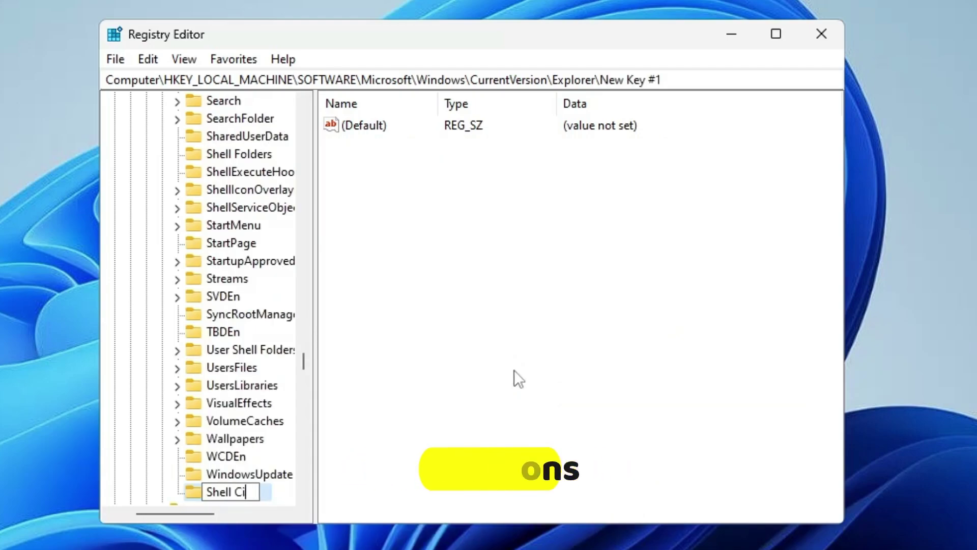
pyautogui.write('ons')
pyautogui.press('Return')
pyautogui.click(249, 495)
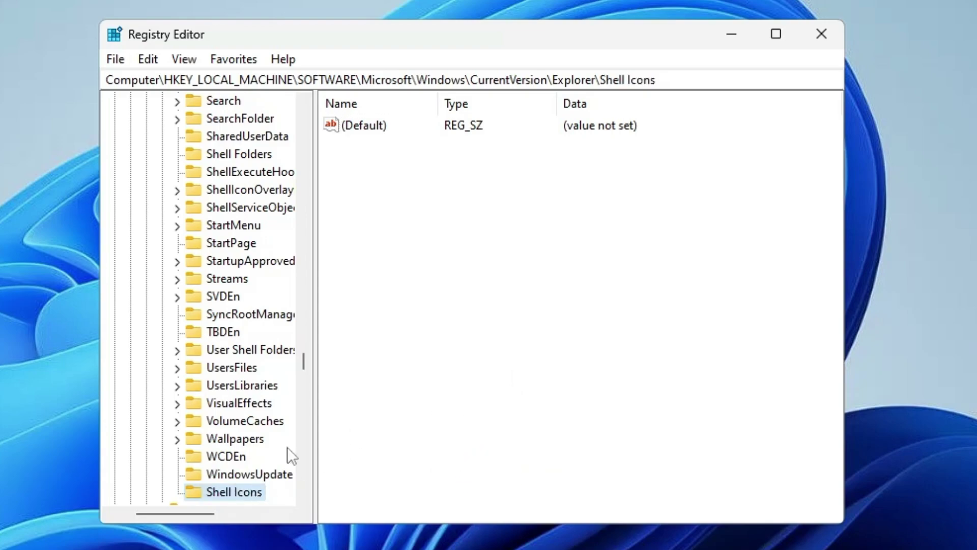
pyautogui.click(474, 265)
# Step: Create a new string value named '29' in Shell Icons
pyautogui.rightClick(458, 199)
pyautogui.moveTo(507, 212)
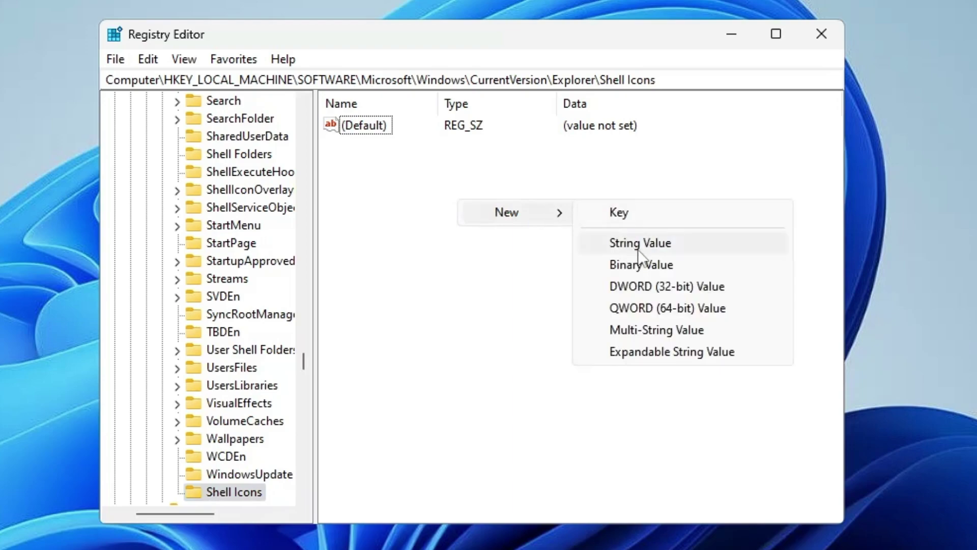
pyautogui.click(640, 243)
pyautogui.write('29')
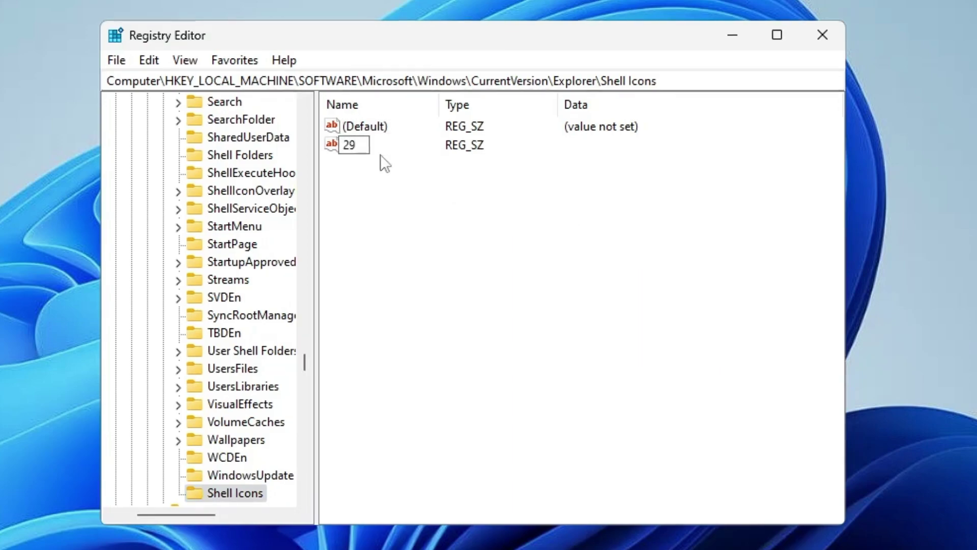
pyautogui.press('Return')
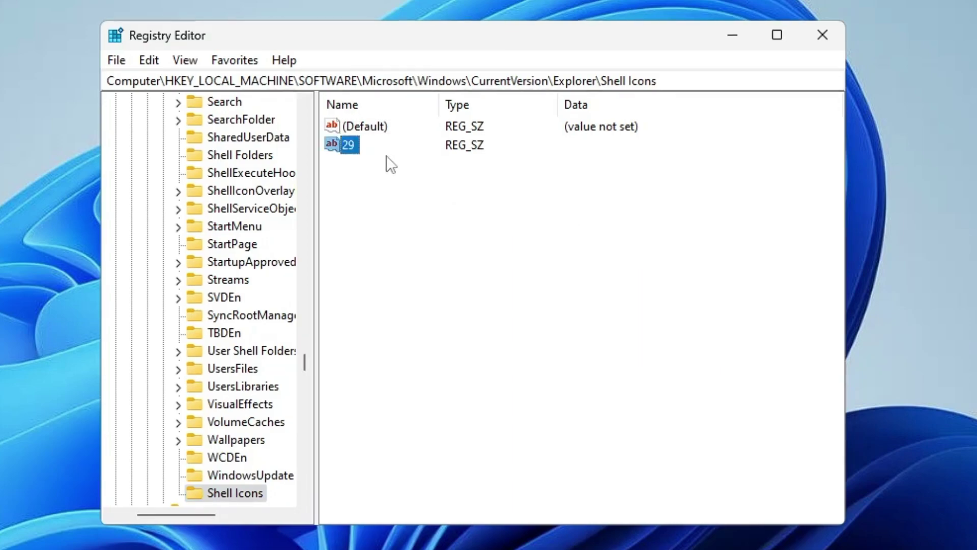
# Step: Set value 29's data to %windir%\System32\shell32.dll,-50 by pasting it
pyautogui.doubleClick(352, 150)
pyautogui.moveTo(341, 121); pyautogui.dragTo(565, 157)
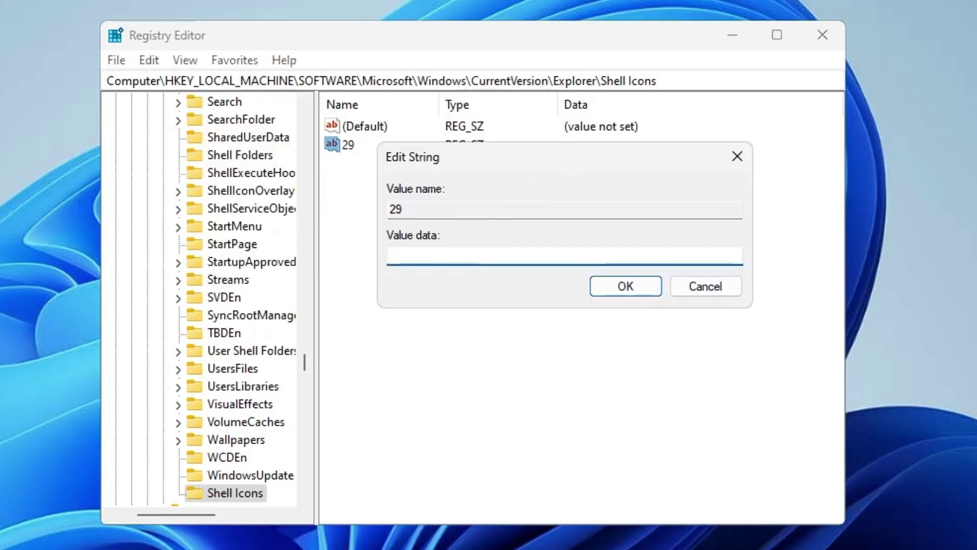
pyautogui.write('%windir%\\System32\\shell32.dll,-50')
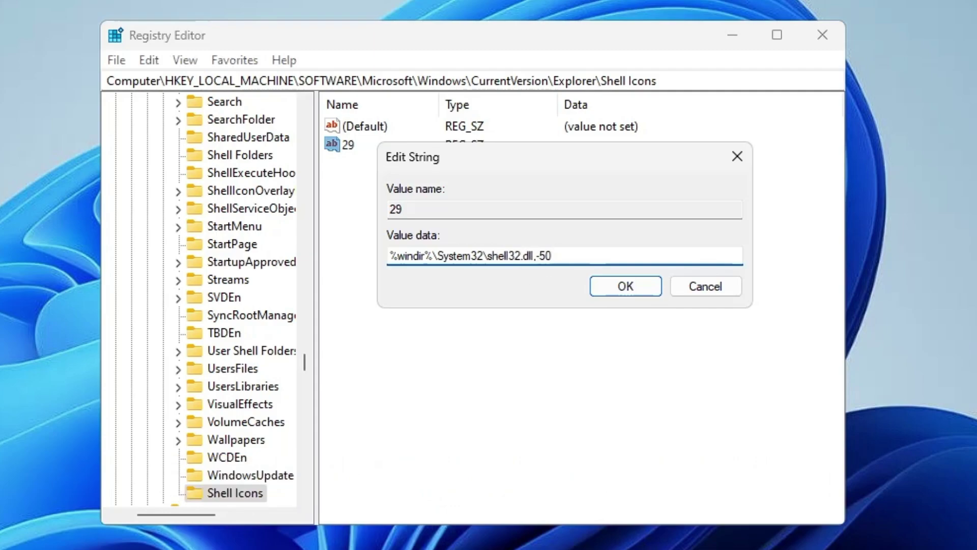
pyautogui.click(613, 285)
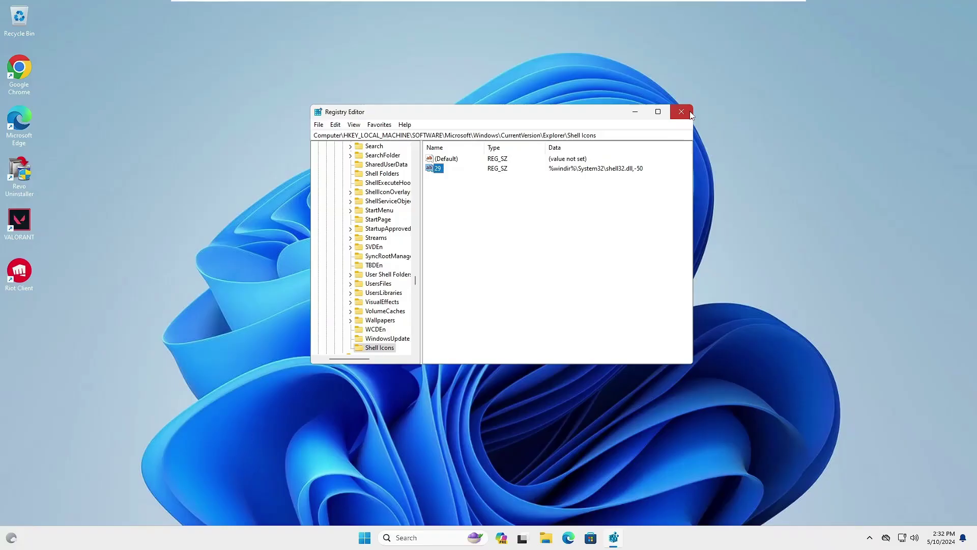
# Step: Close Registry Editor and open Task Manager from the Win+X menu
pyautogui.click(823, 35)
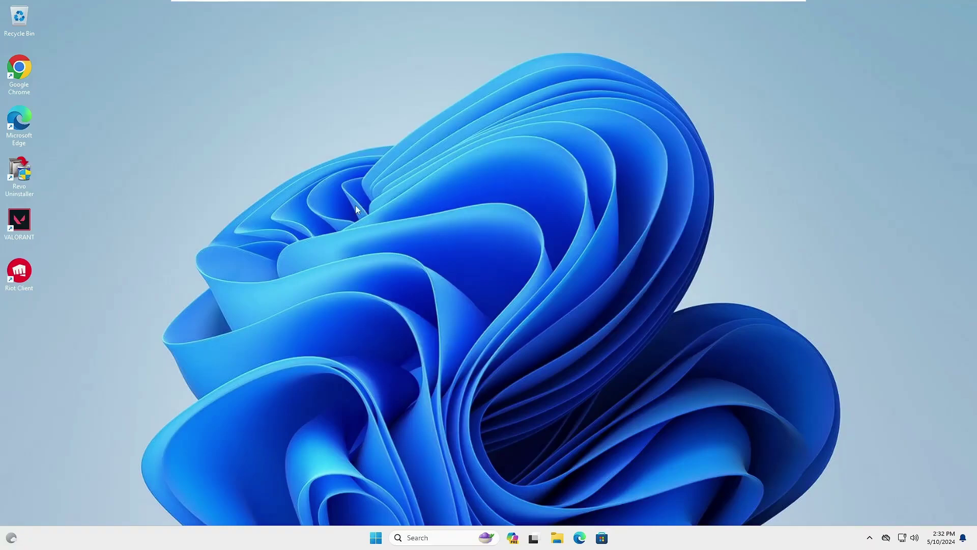
pyautogui.rightClick(375, 537)
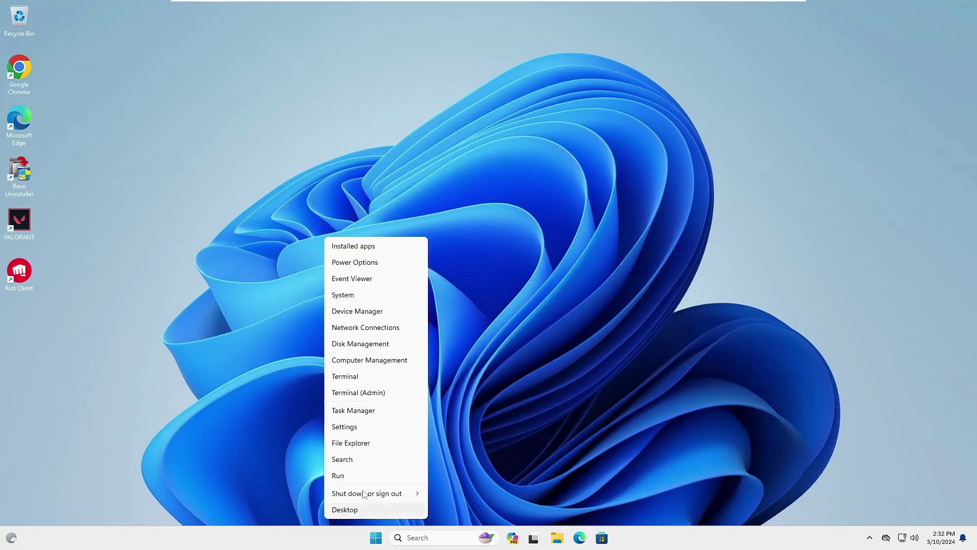
pyautogui.click(354, 410)
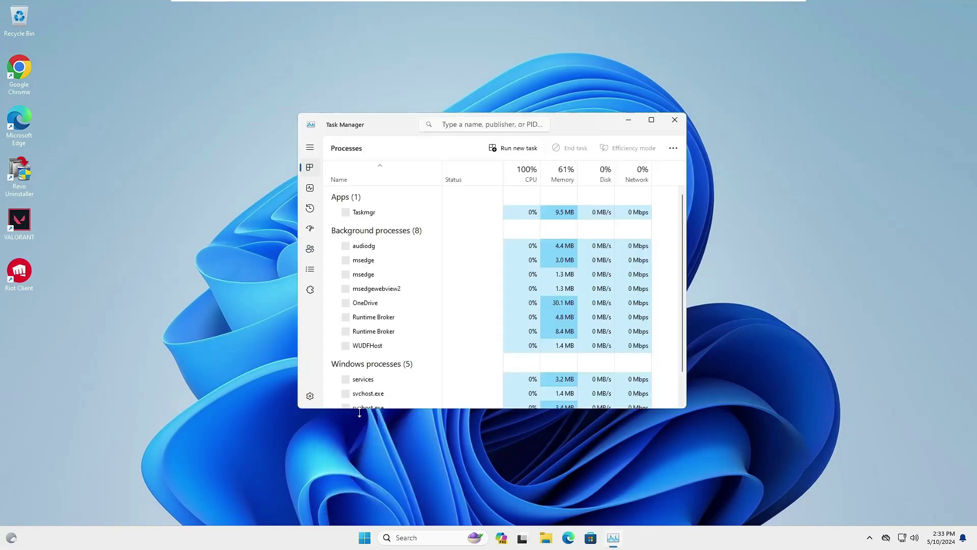
pyautogui.scroll(-1, 375, 249)
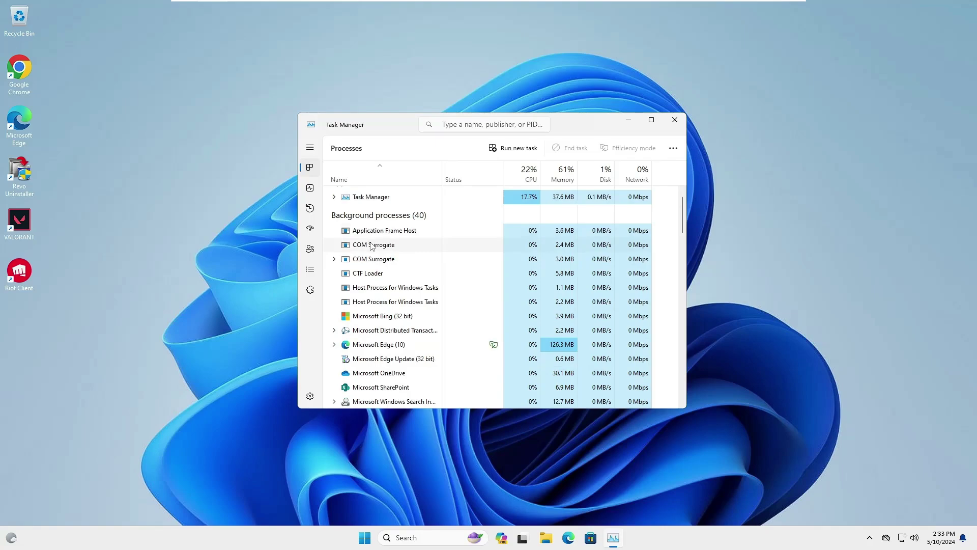
pyautogui.scroll(-1, 381, 258)
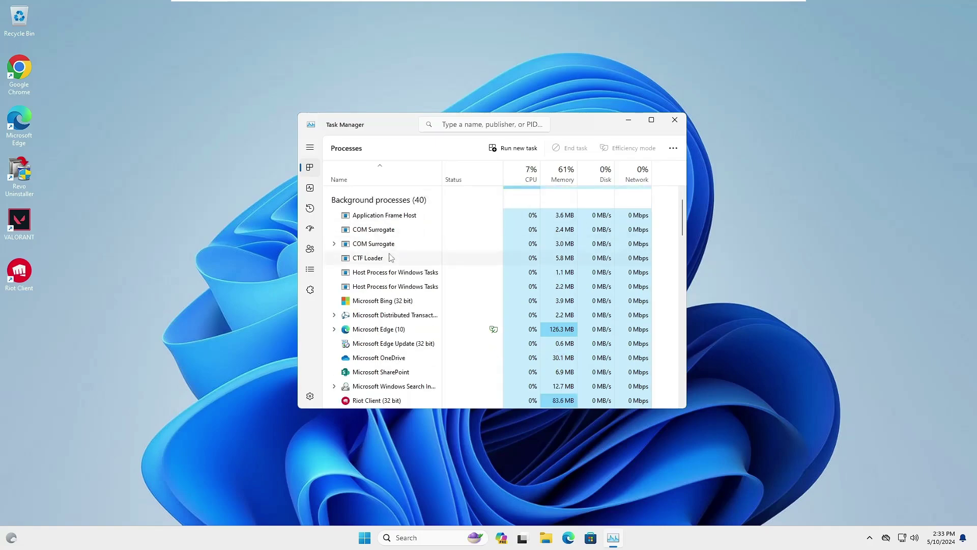
pyautogui.scroll(2, 419, 280)
# Step: Restart the Windows Explorer process in Task Manager, then close Task Manager
pyautogui.click(545, 538)
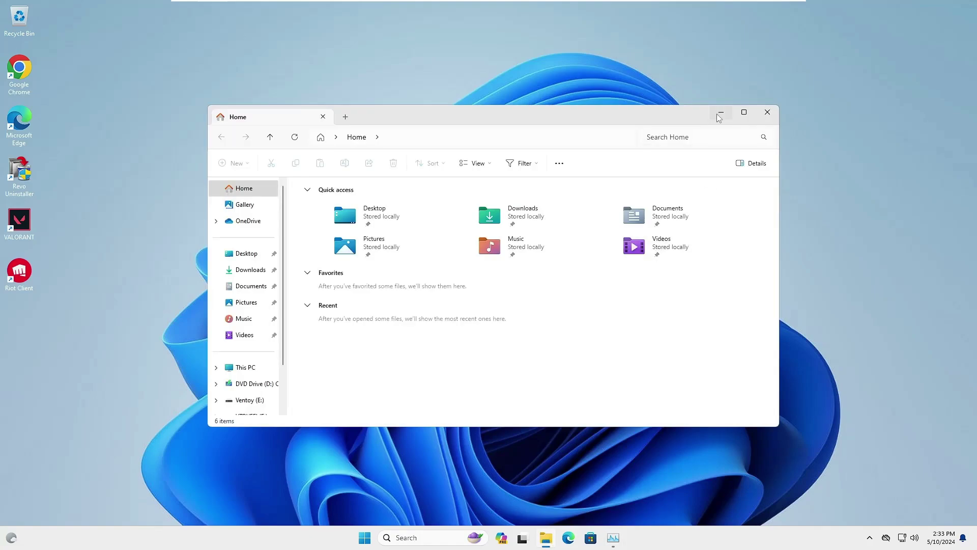
pyautogui.click(719, 112)
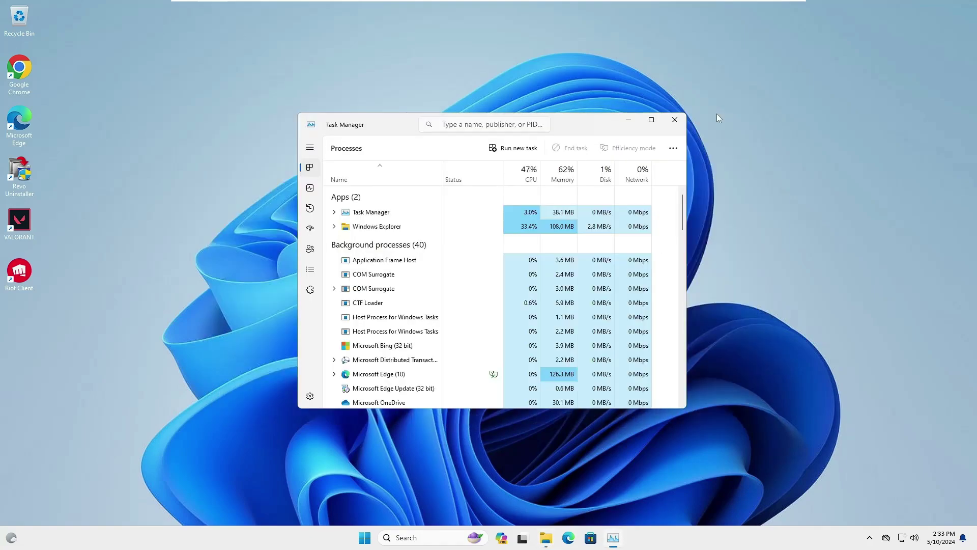
pyautogui.rightClick(384, 232)
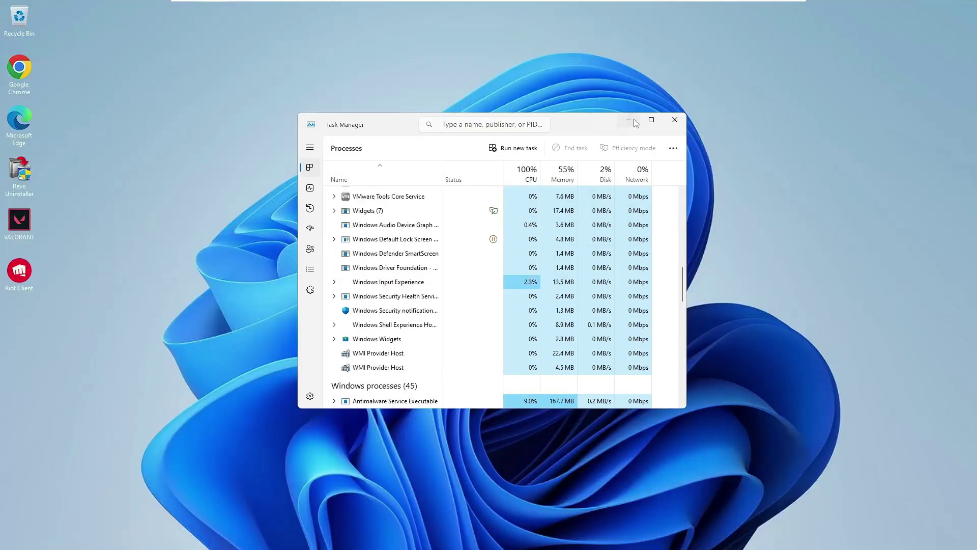
pyautogui.click(675, 120)
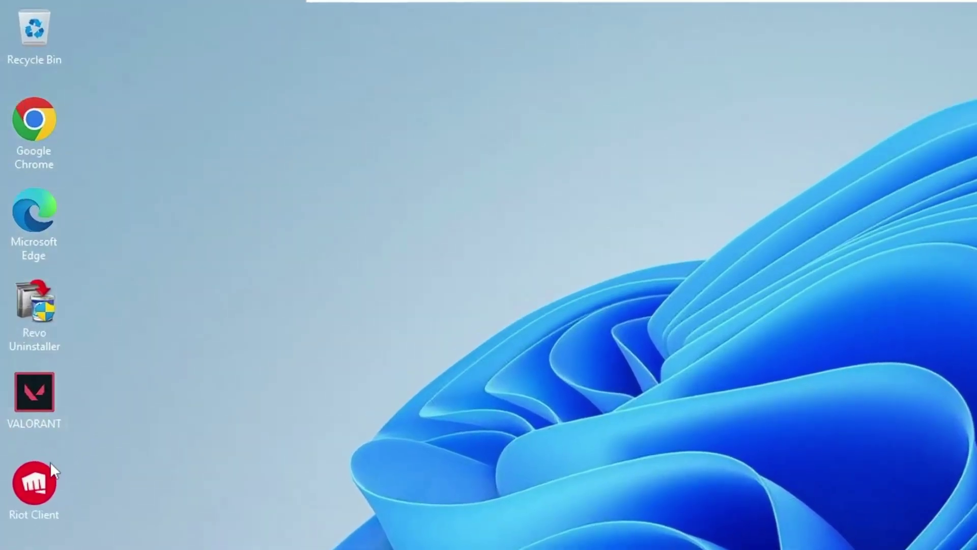